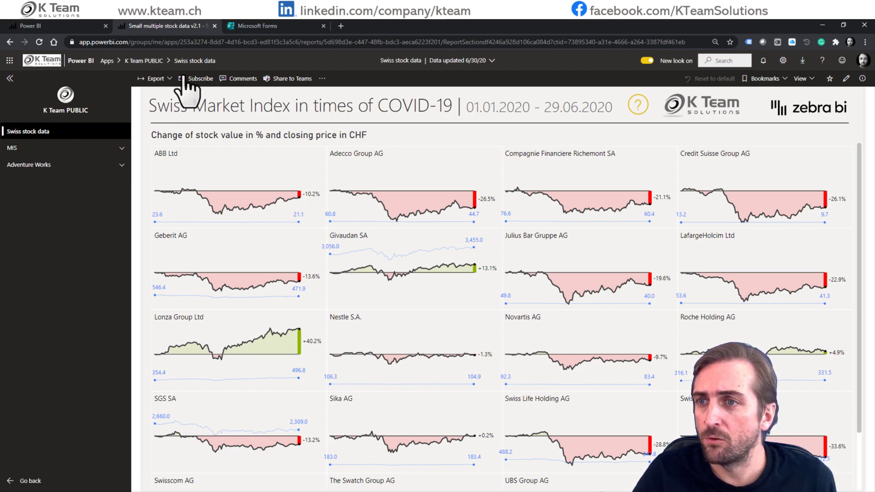
click(265, 28)
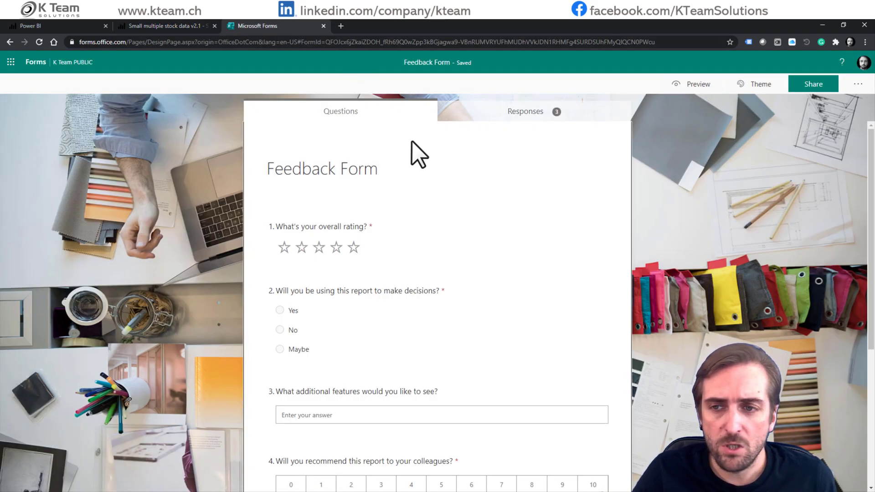
scroll(411, 145, down, 4)
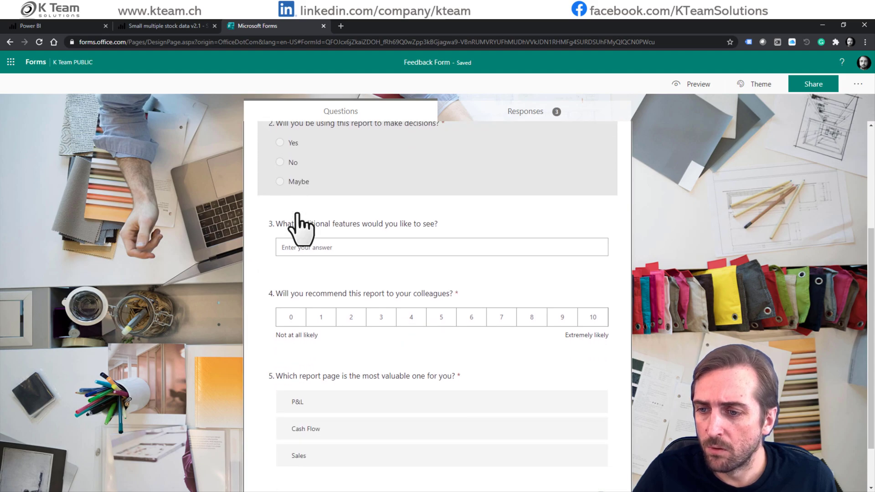
scroll(301, 228, down, 1)
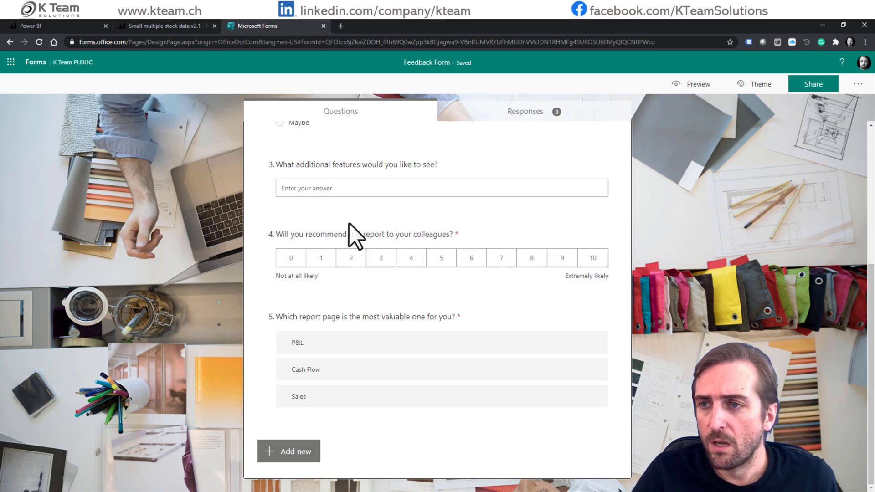
scroll(350, 224, up, 4)
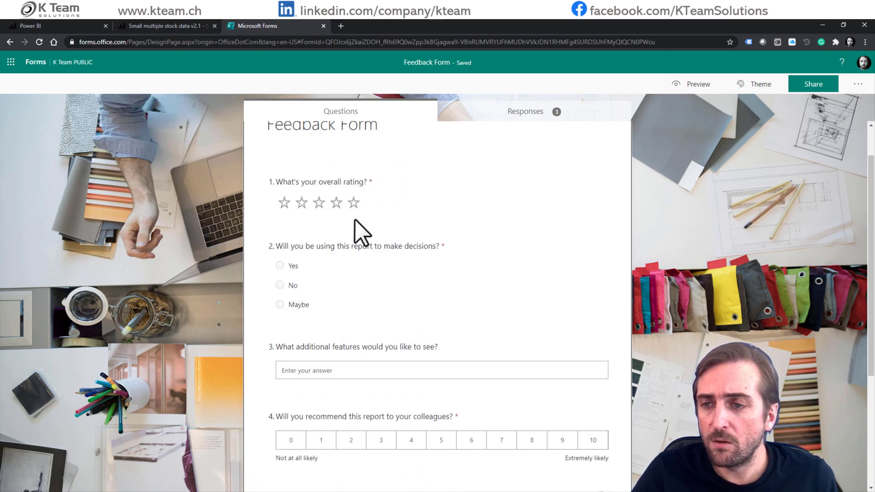
scroll(361, 231, up, 1)
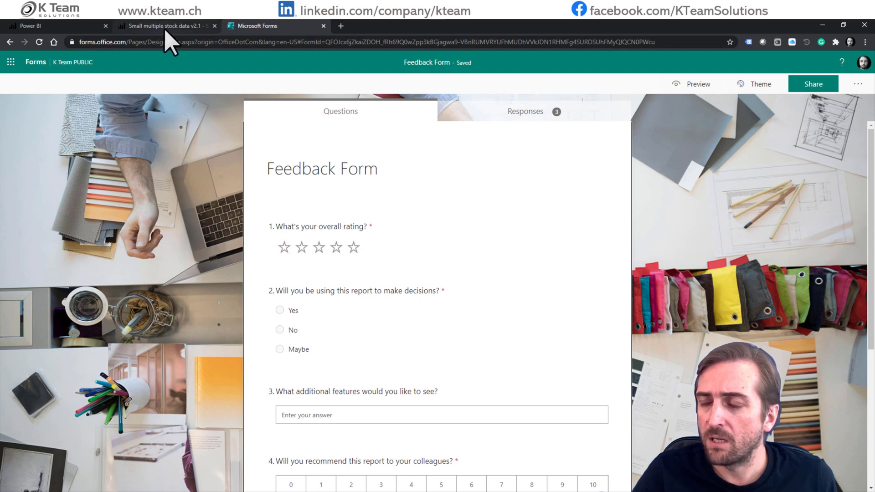
Start updating the K Team PUBLIC app and add a new link to its navigation
click(62, 26)
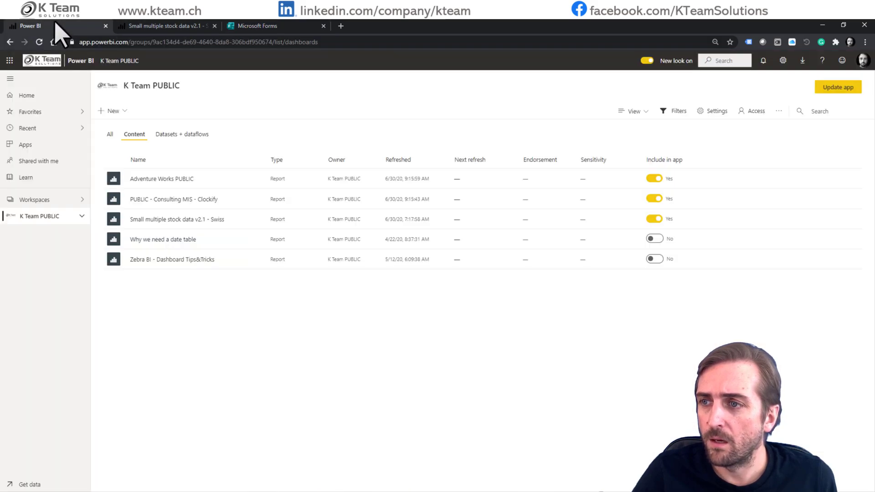
click(844, 87)
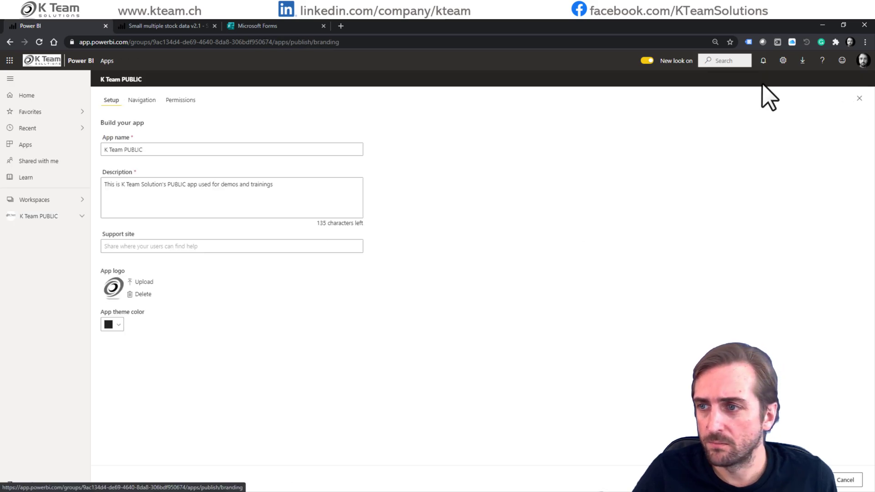
click(141, 101)
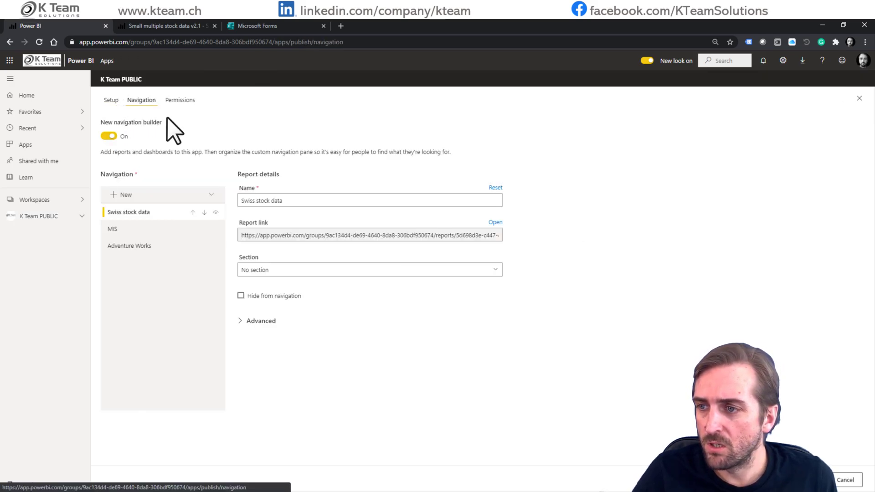
click(211, 195)
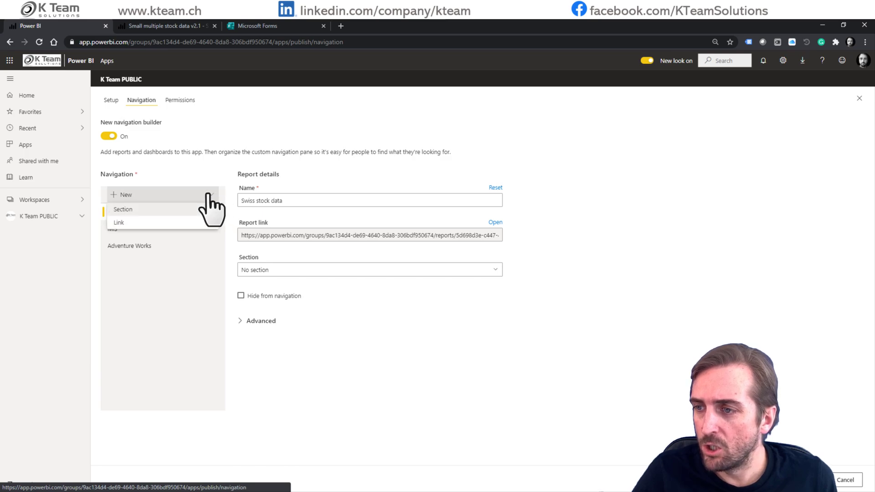
click(123, 223)
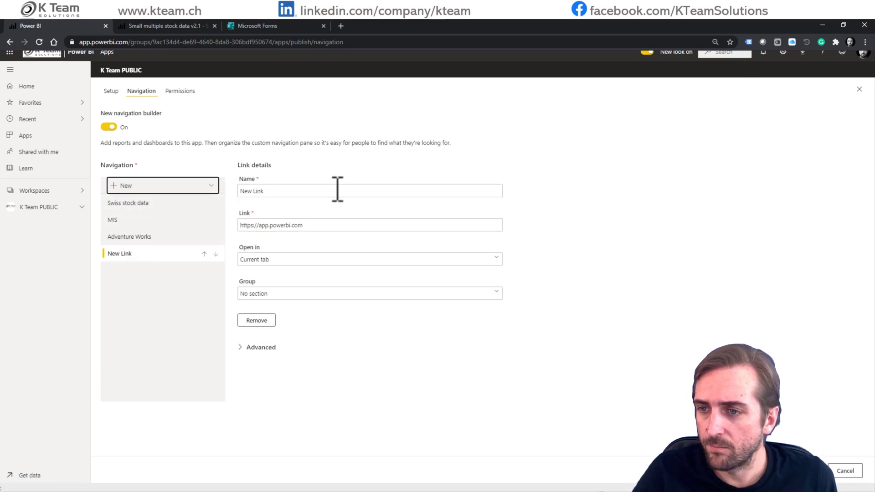
Name the new link 'please leave a feedback' and select its default address for replacing
drag(289, 191, 239, 192)
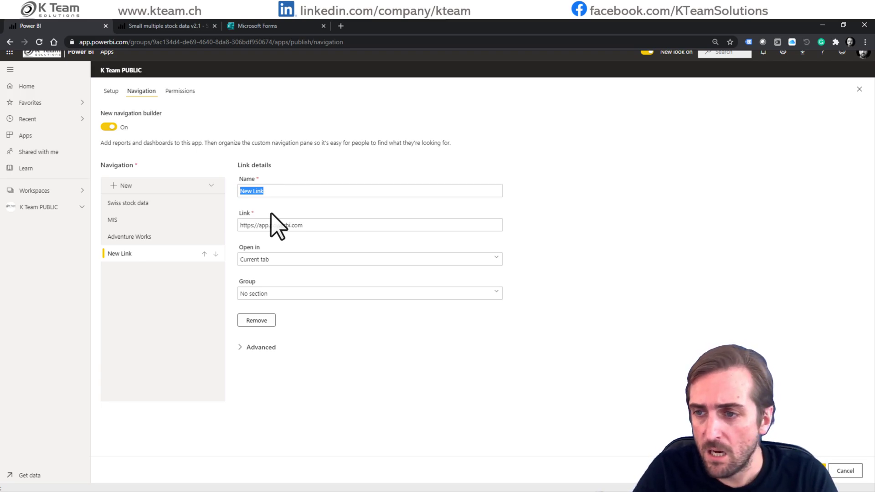
text(please l)
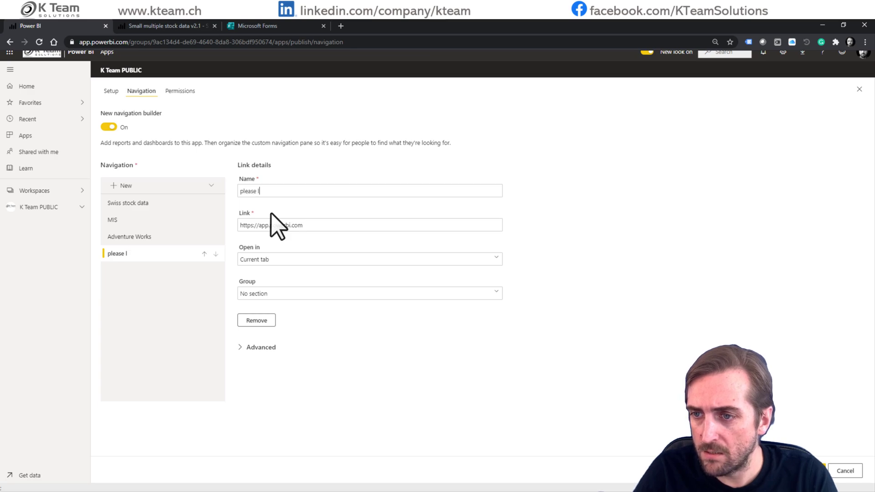
text(eave a feedback)
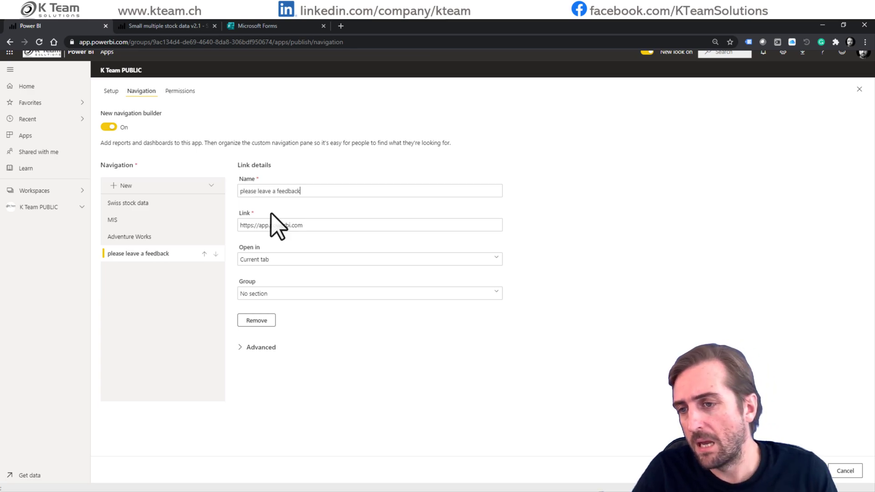
drag(323, 225, 243, 228)
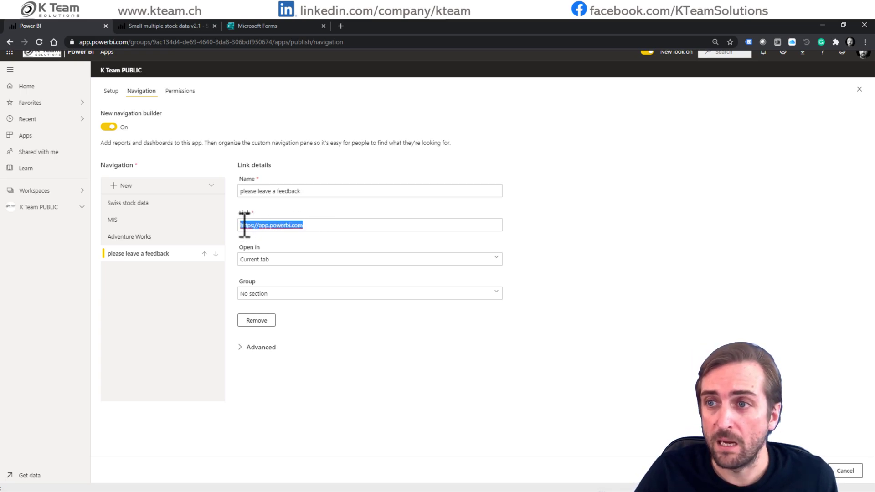
click(258, 29)
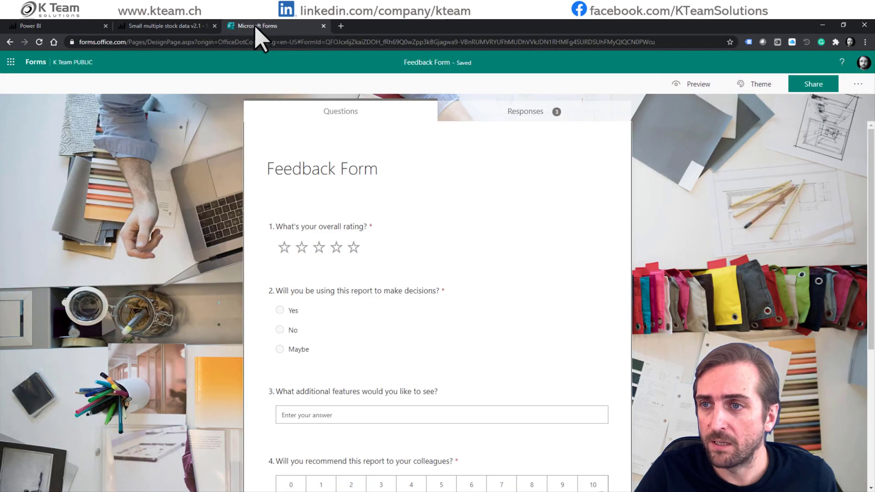
Copy the Feedback Form's iframe embed code from its Share options
click(815, 85)
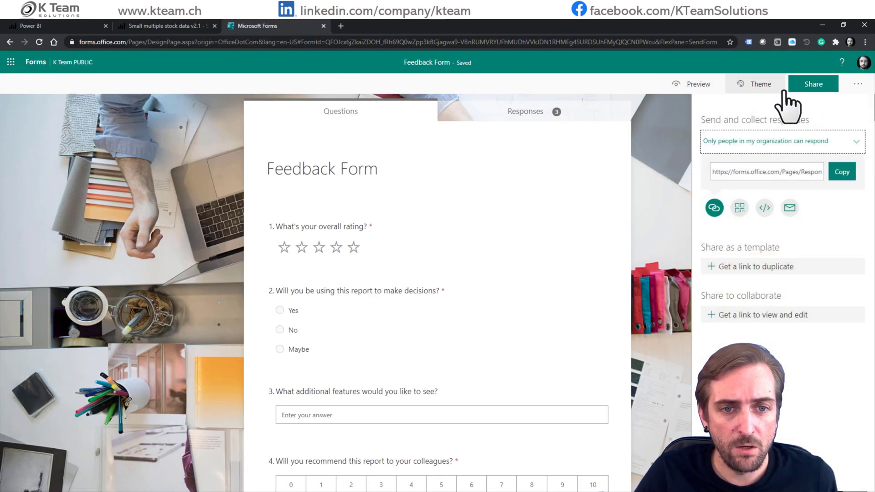
click(766, 208)
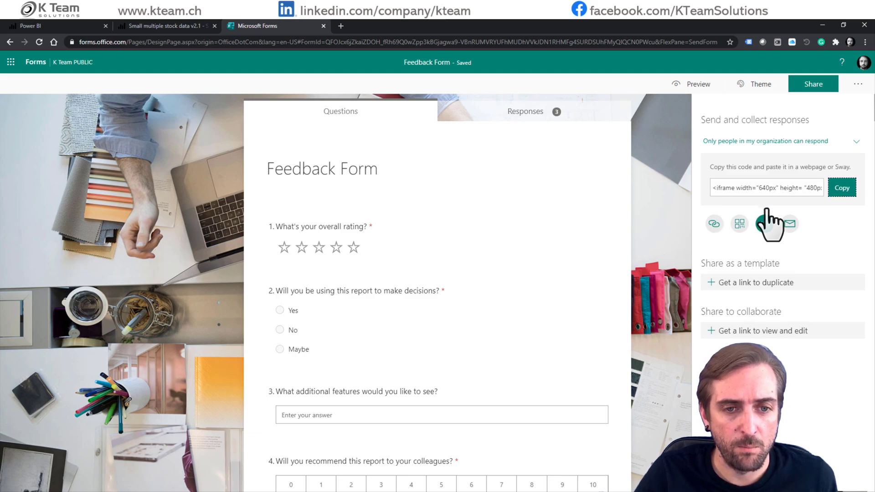
click(834, 188)
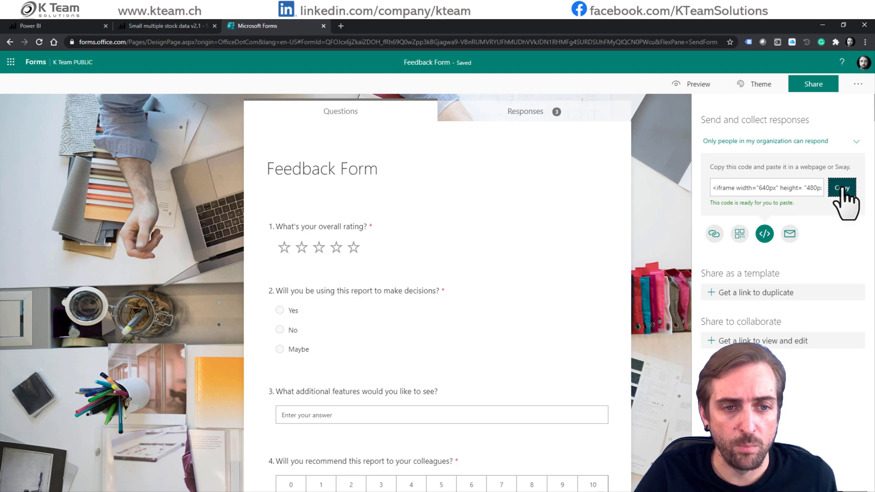
Paste the Forms embed code into the feedback link's address field
click(48, 26)
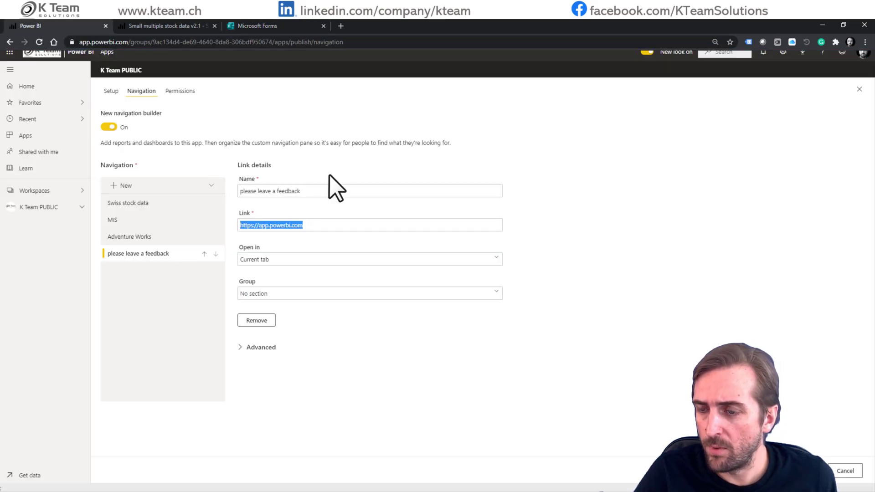
key(ctrl+v)
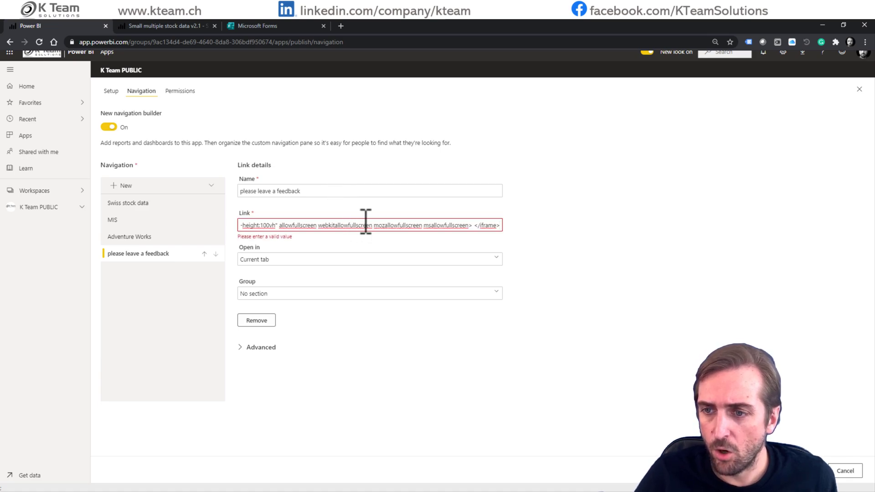
drag(464, 227, 191, 234)
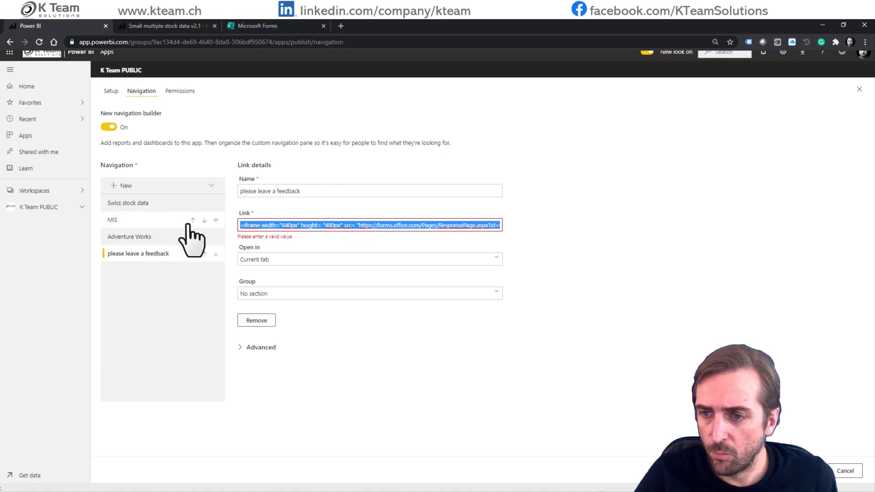
click(358, 225)
text(")
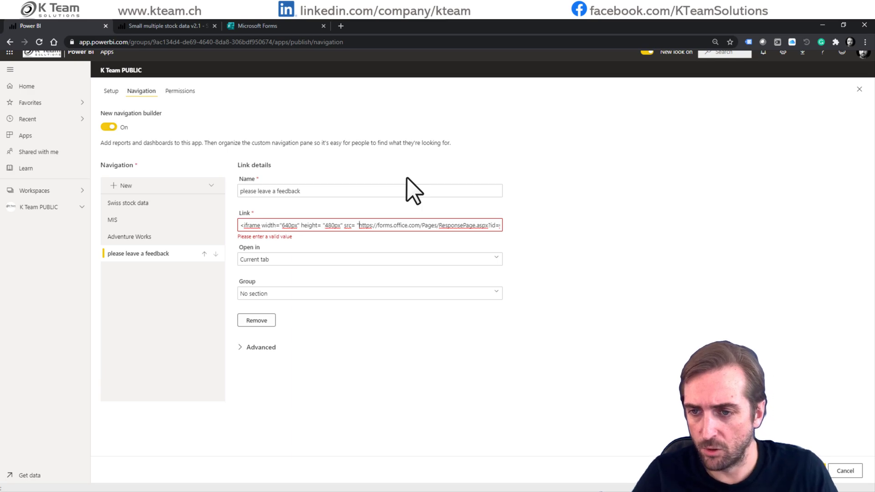
key(shift+Left)
key(shift+Left)
key(shift+Left)
key(shift+Left)
key(shift+Left)
key(shift+Left)
key(shift+Left)
key(shift+Left)
key(shift+Left)
key(shift+Left)
key(shift+Left)
key(shift+Left)
key(shift+Left)
key(shift+Left)
key(shift+Left)
key(shift+Left)
key(shift+Left)
key(shift+Left)
key(shift+Left)
key(shift+Left)
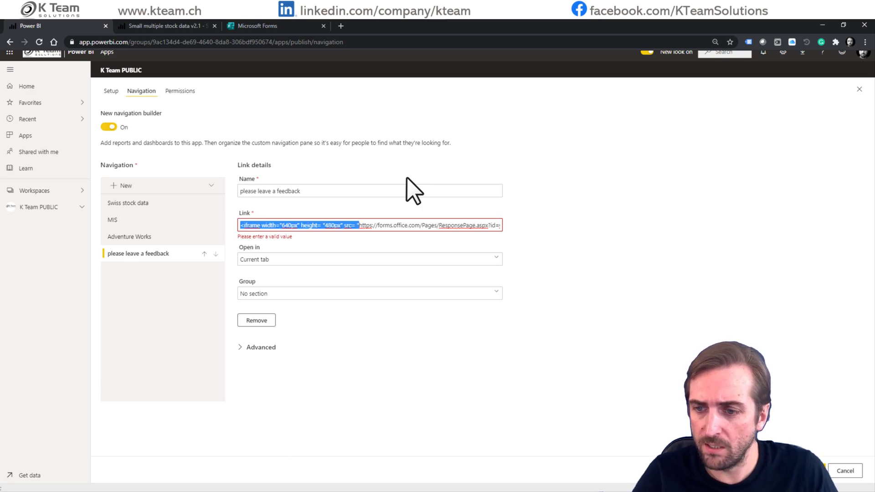
key(End)
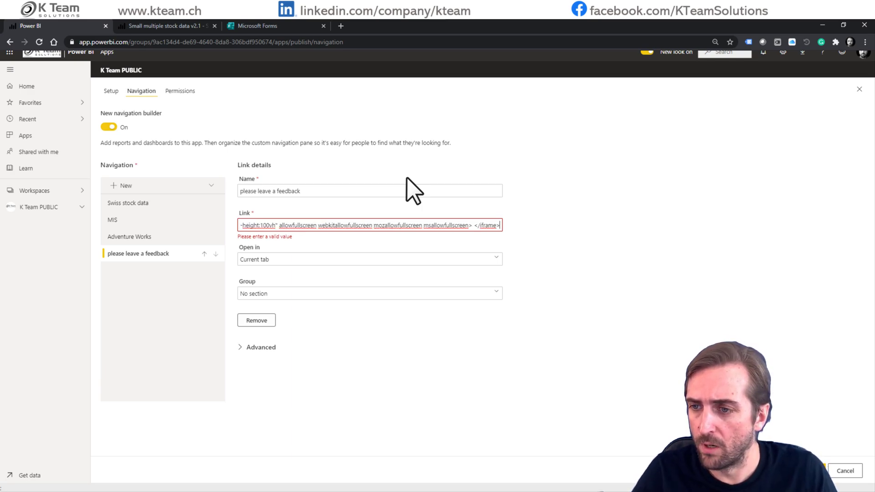
drag(269, 225, 250, 225)
Strip the iframe markup from the link address, leaving only the form's URL
click(448, 225)
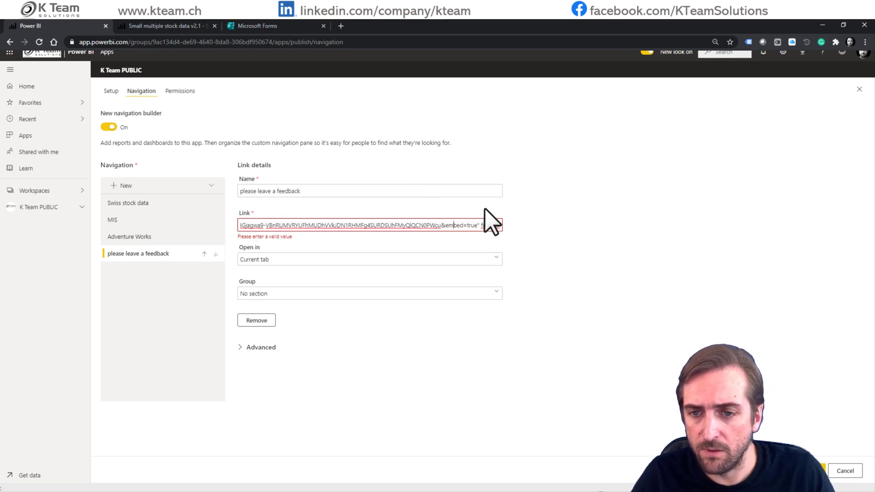
key(ctrl+a)
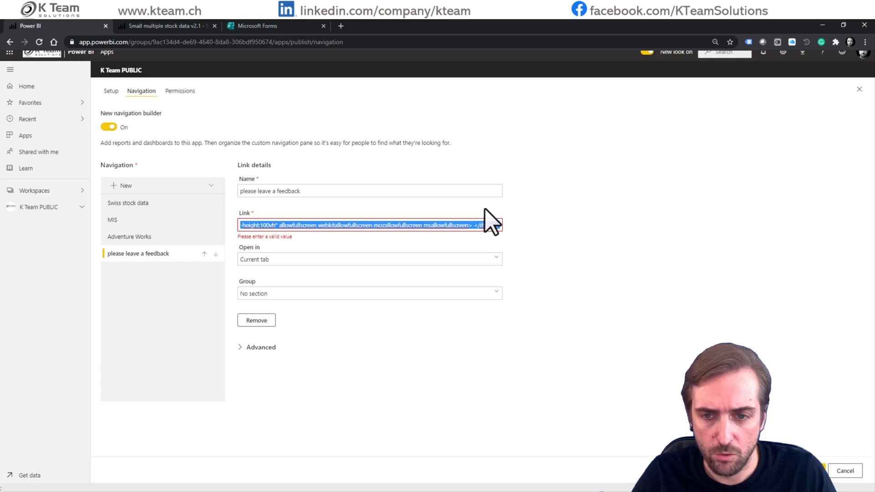
key(ctrl+v)
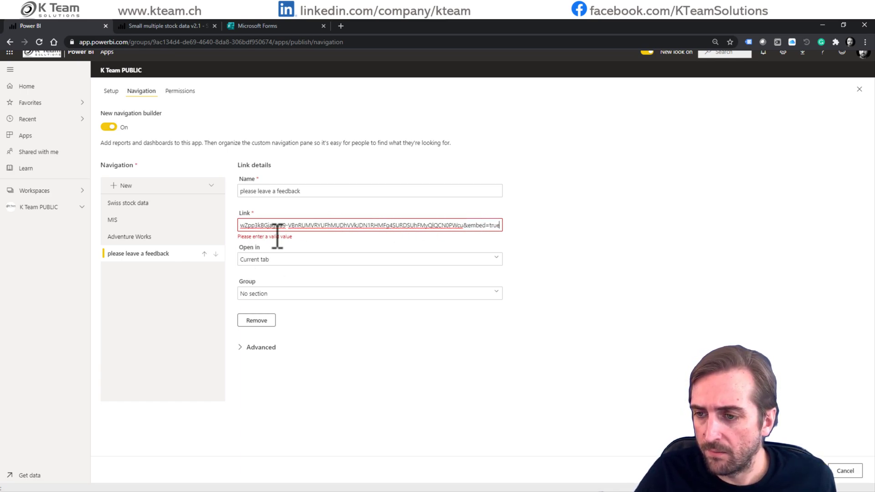
key(ctrl+z)
click(349, 225)
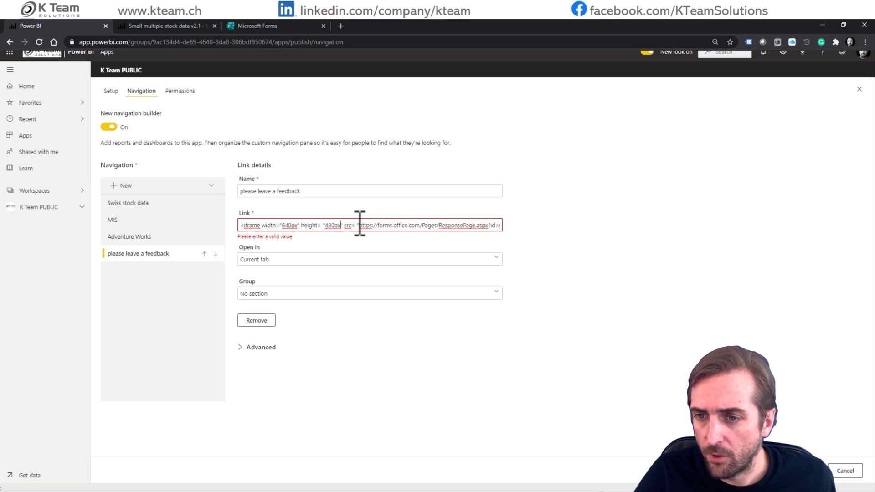
drag(362, 225, 242, 225)
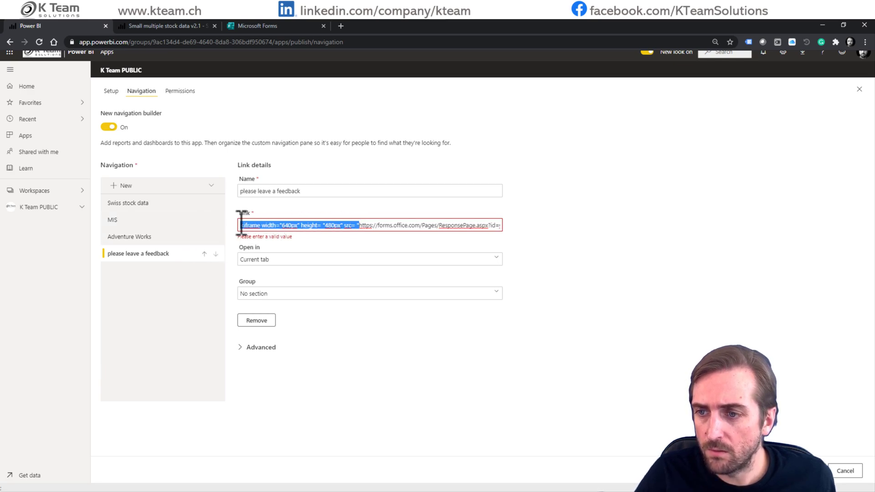
key(BackSpace)
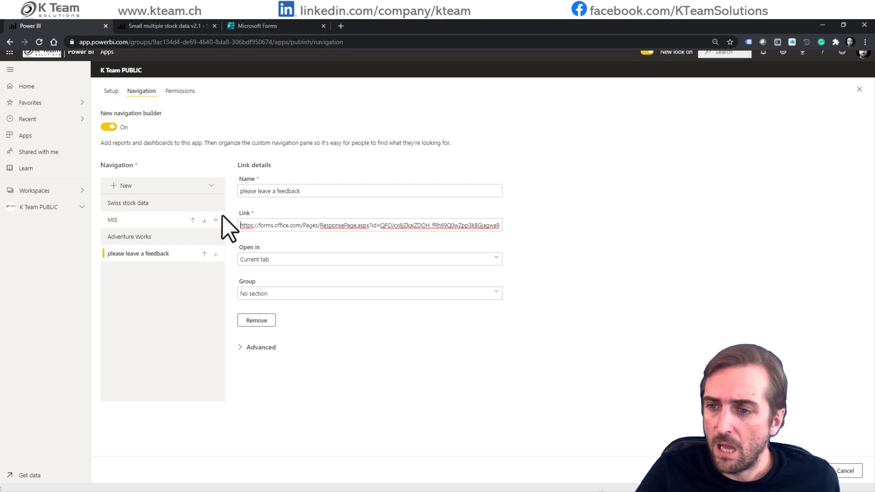
Make the link open in the content area and publish the app update
click(284, 261)
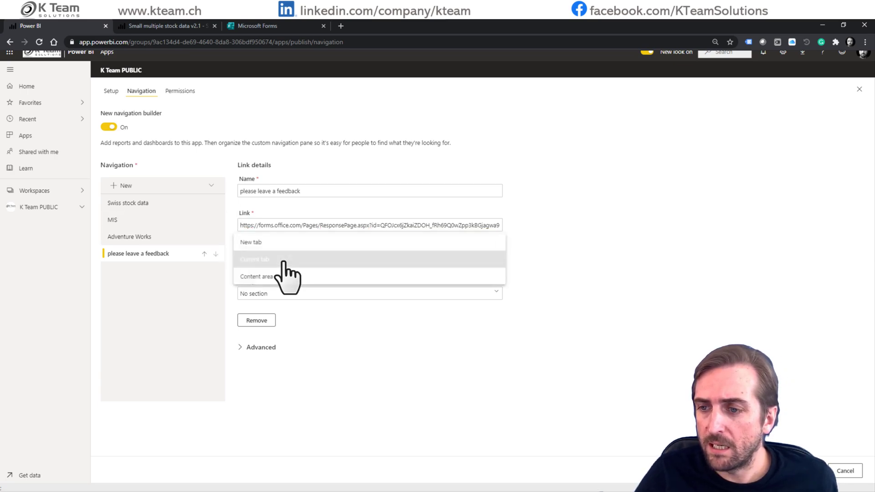
click(302, 276)
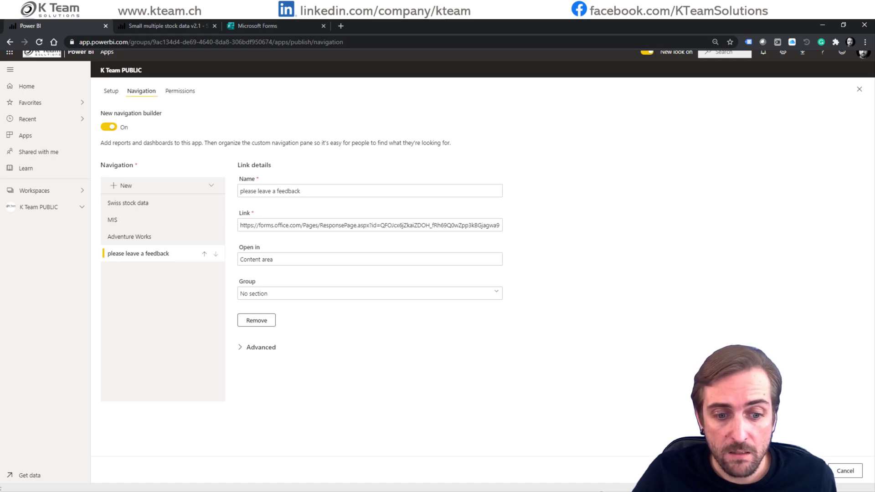
click(796, 471)
Confirm the app update, go to the app, and open 'please leave a feedback'
click(486, 299)
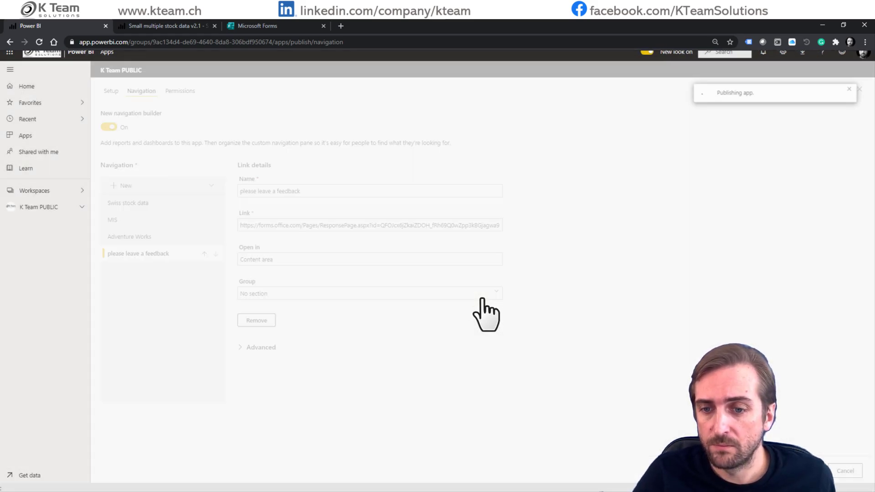
click(493, 311)
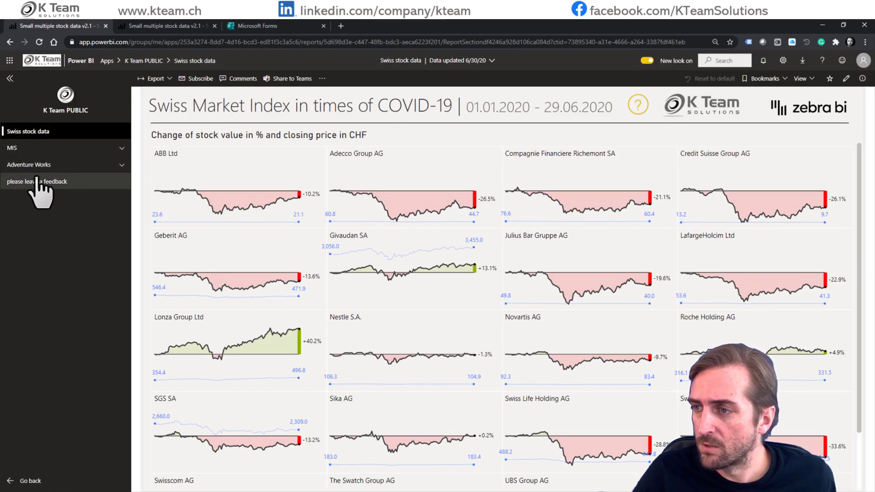
click(61, 182)
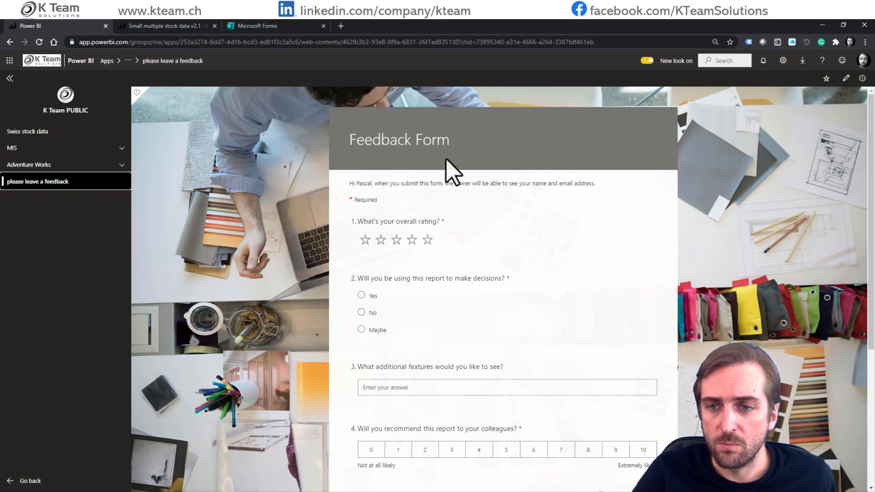
Submit the form with 4 stars, Maybe, recommendation 5, and Sales ranked first
click(412, 239)
click(376, 330)
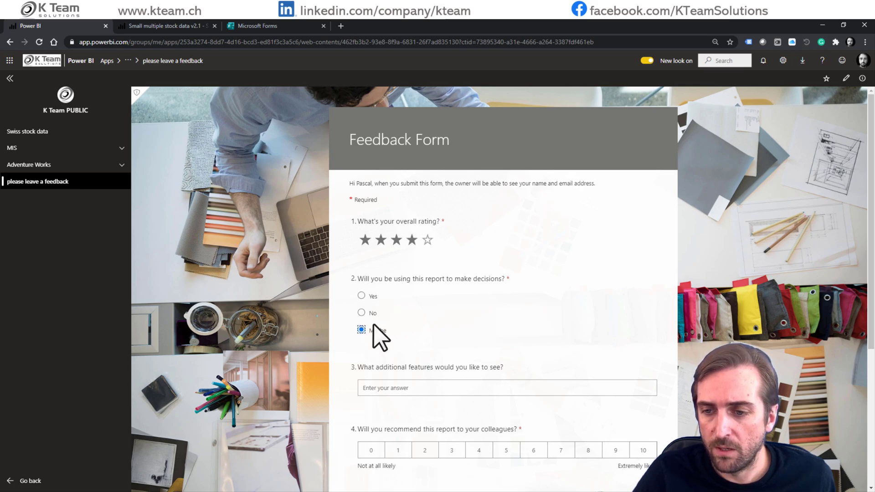
scroll(405, 332, down, 3)
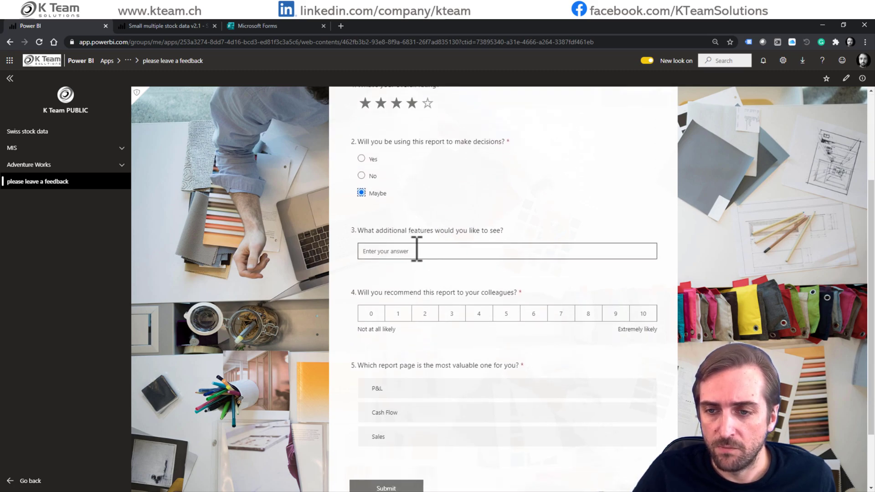
scroll(416, 248, down, 2)
click(506, 235)
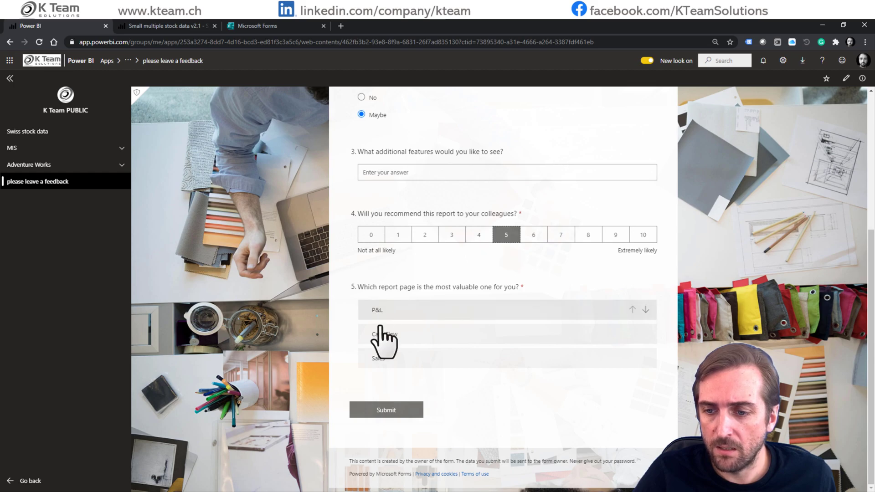
mouse_move(383, 360)
mouse_down()
mouse_move(386, 319)
mouse_move(382, 365)
mouse_up()
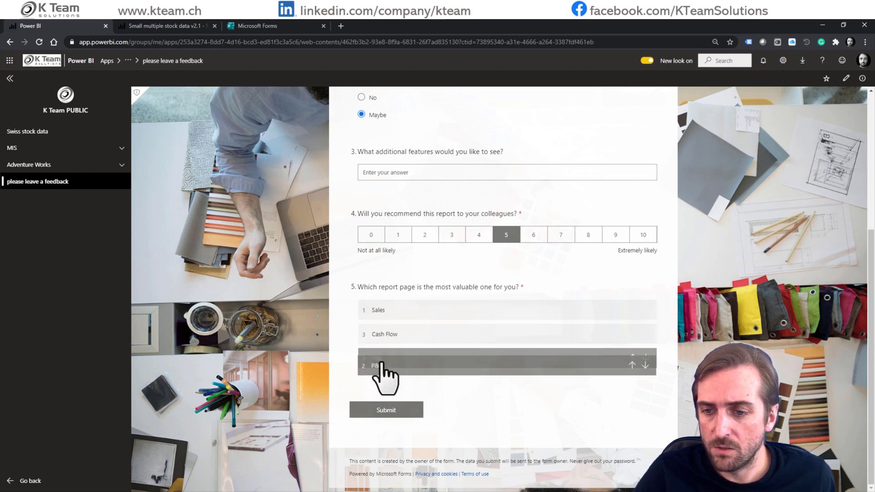
click(392, 412)
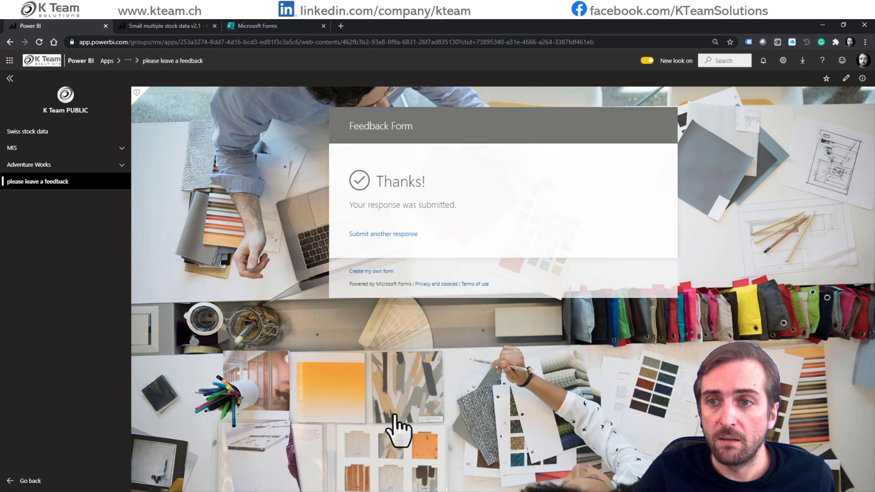
Reload the Feedback Form's Responses summary in Microsoft Forms to show 4 responses
click(265, 27)
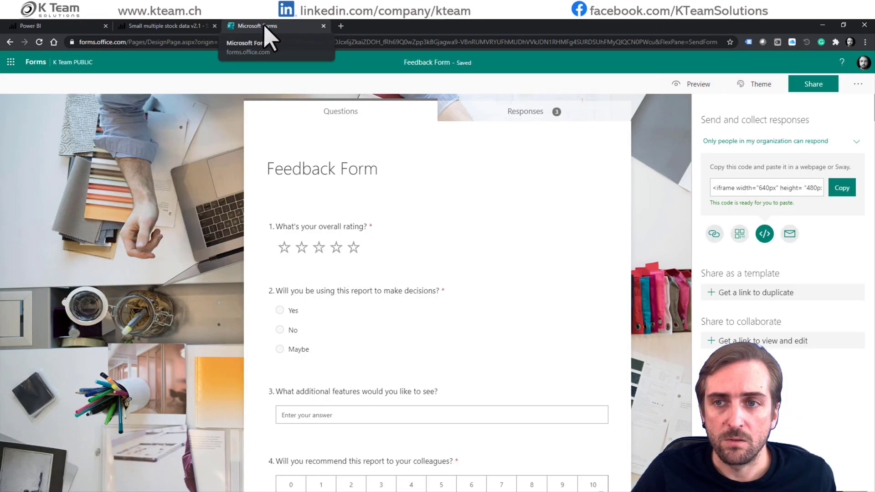
click(525, 114)
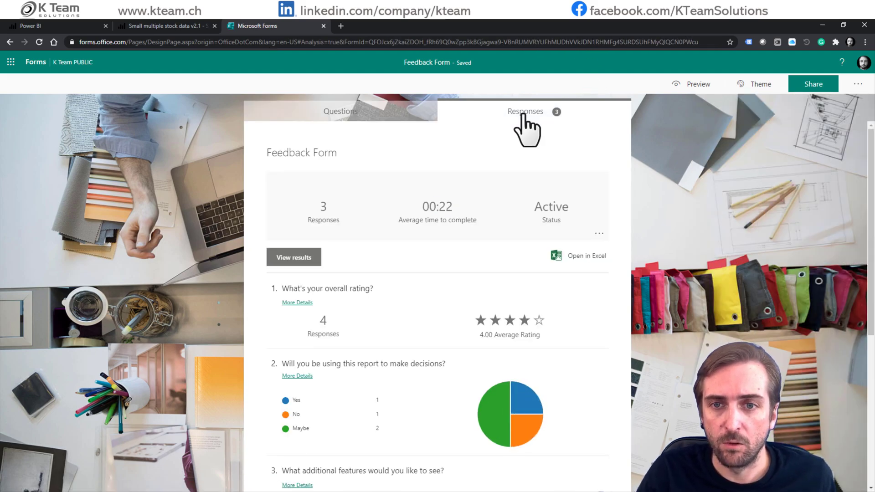
key(F5)
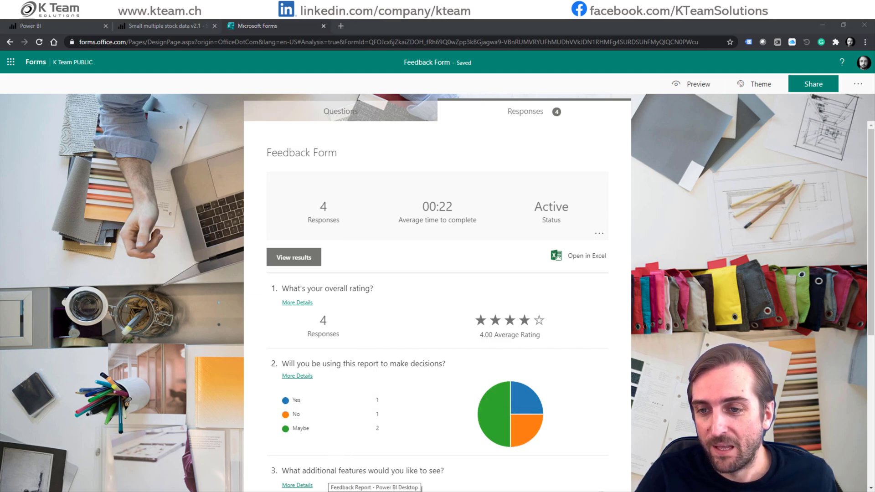
Refresh the Feedback Report data in Power BI Desktop to include the new response
click(375, 489)
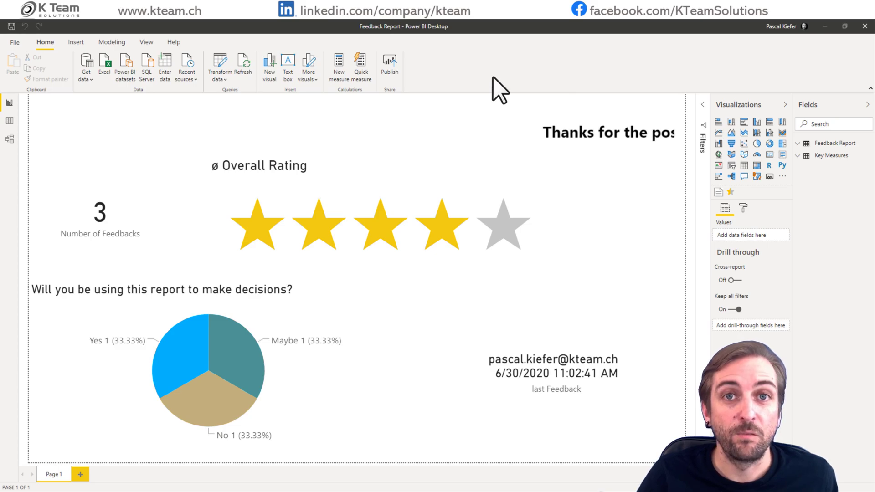
click(243, 64)
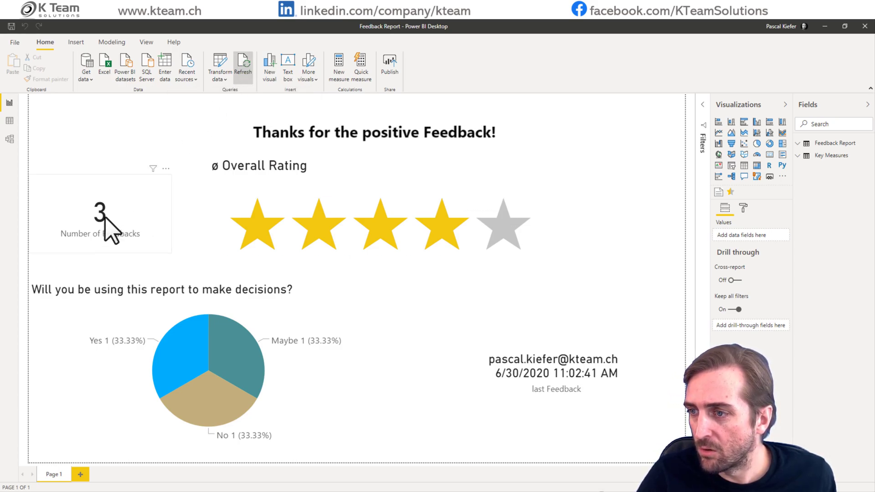
click(248, 67)
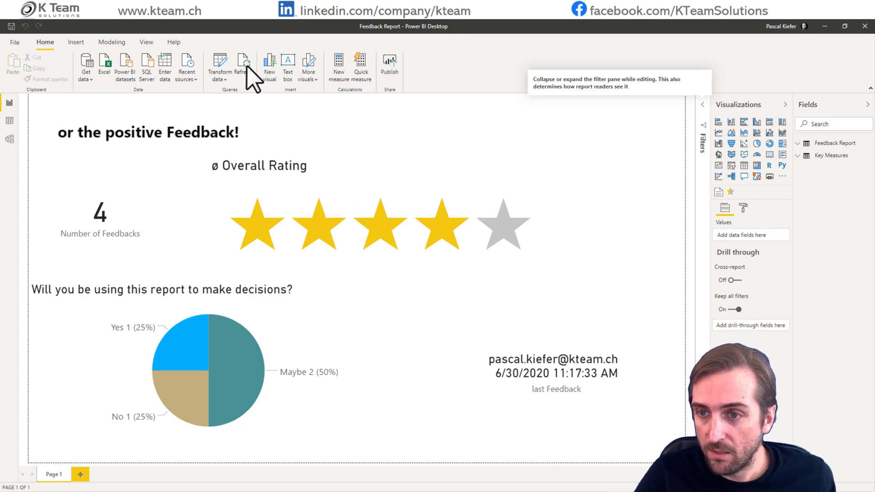
Save Feedback Report.pbix, publish it to K Team PUBLIC, and open it online
click(391, 66)
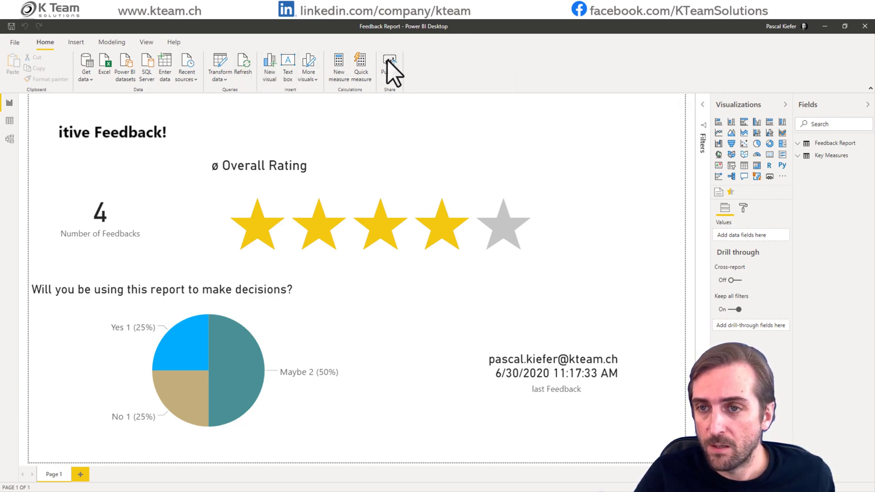
click(481, 274)
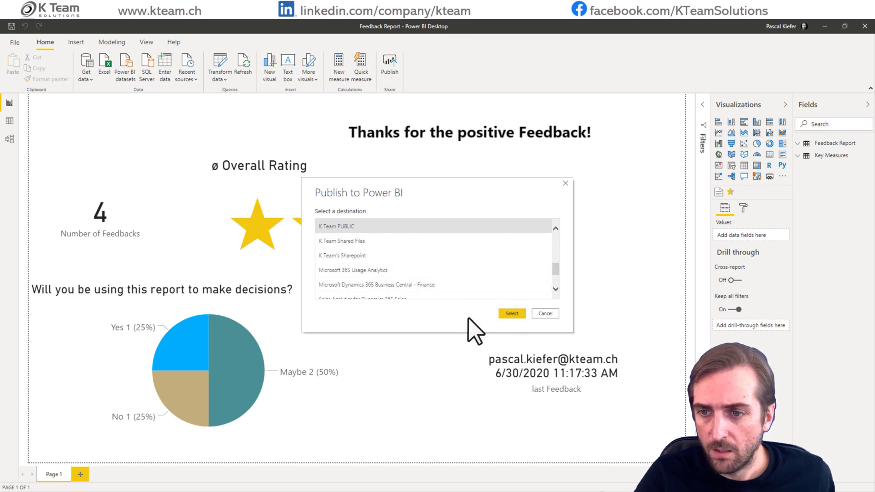
click(502, 315)
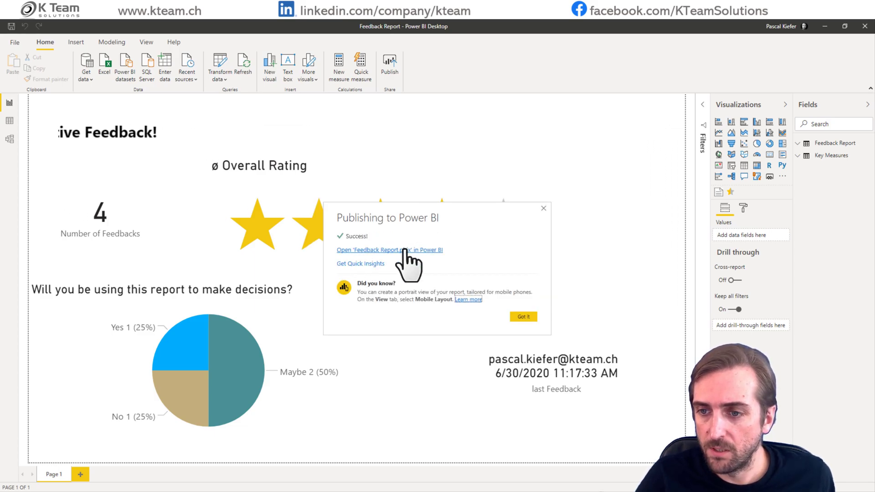
click(404, 250)
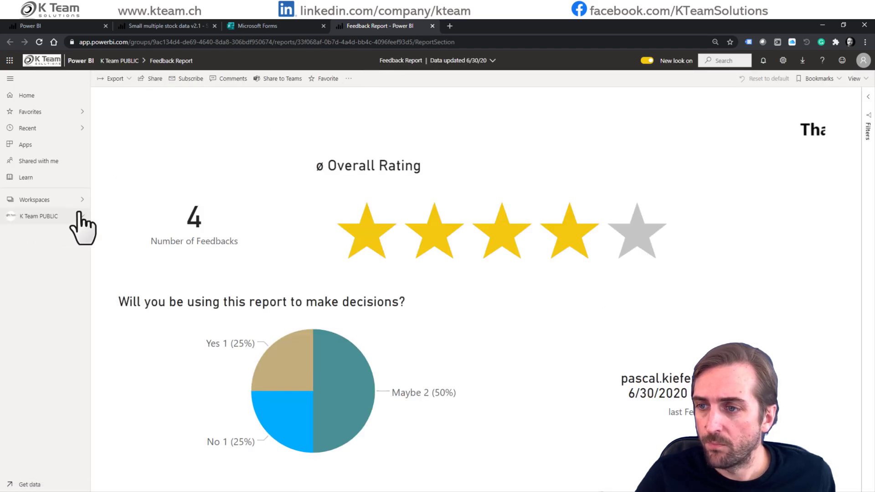
Start updating the K Team PUBLIC app and show its navigation list including Feedback Report
click(30, 217)
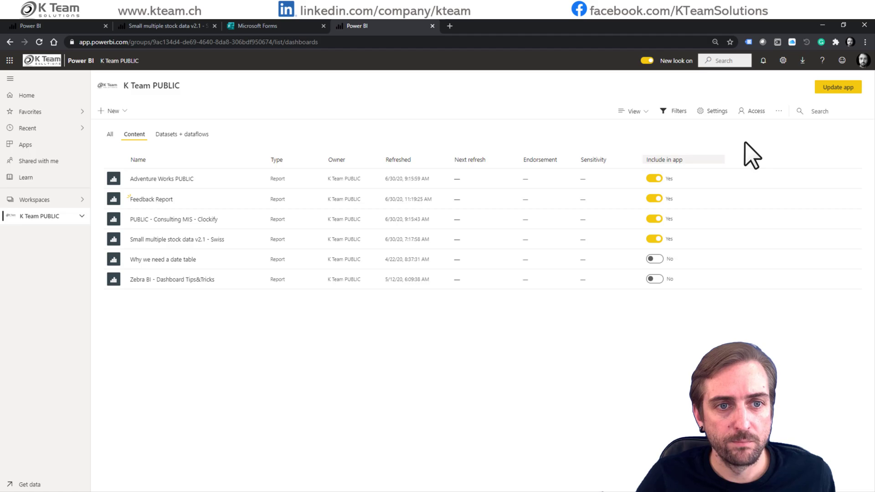
click(844, 87)
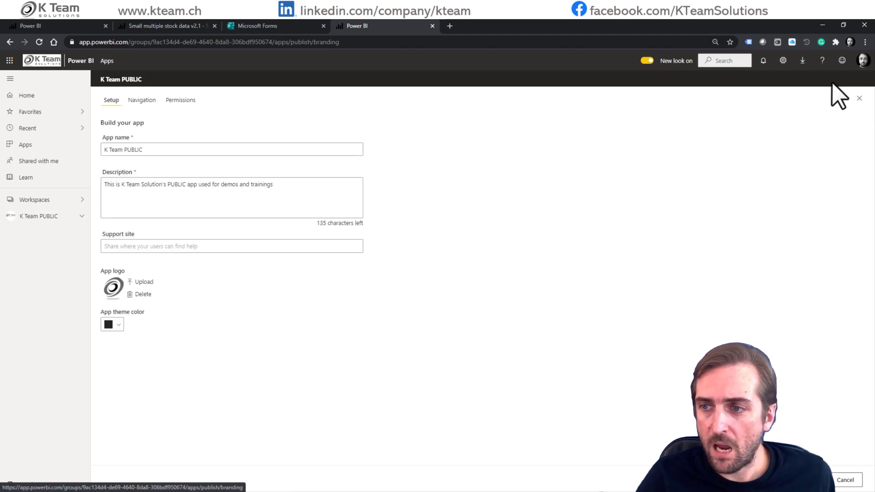
click(142, 101)
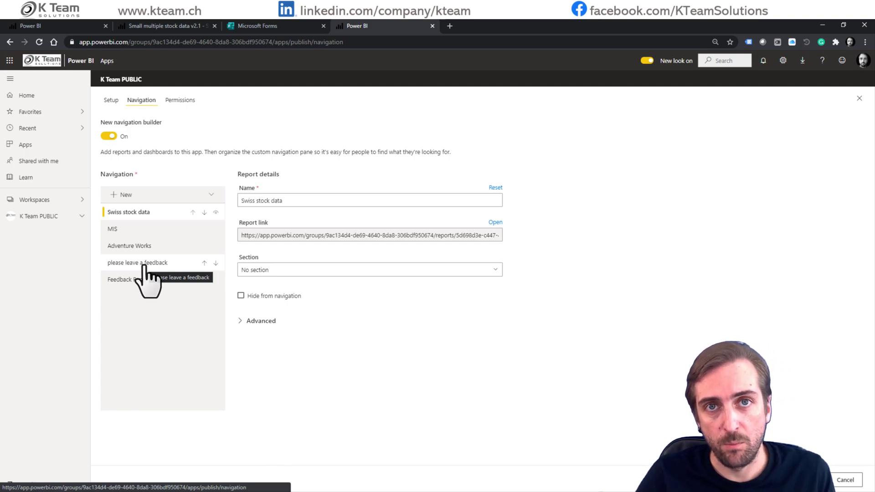
Add a new navigation section named Feedback
click(169, 193)
click(111, 208)
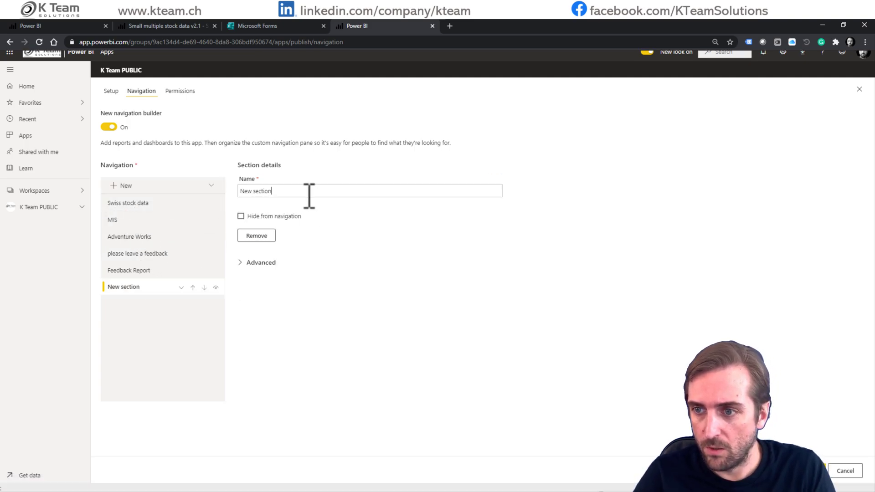
text(Feedback)
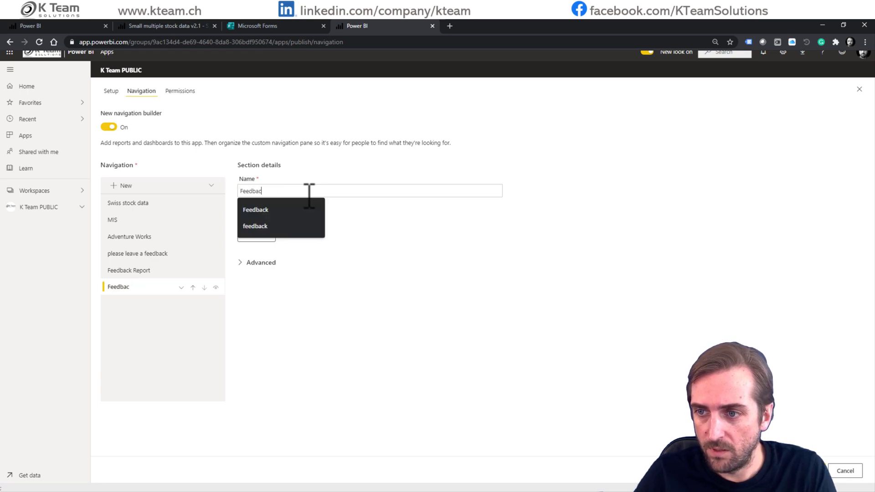
Put Feedback Report and the feedback link in the Feedback section and republish
click(144, 273)
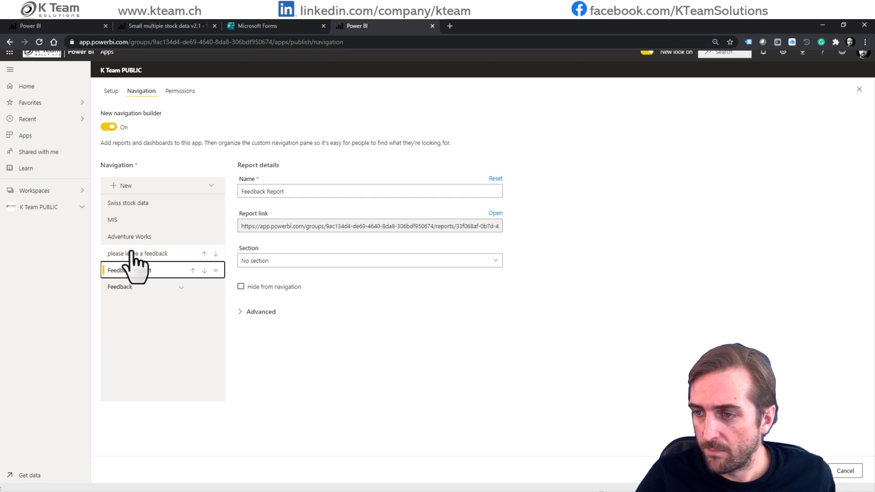
click(258, 260)
click(290, 245)
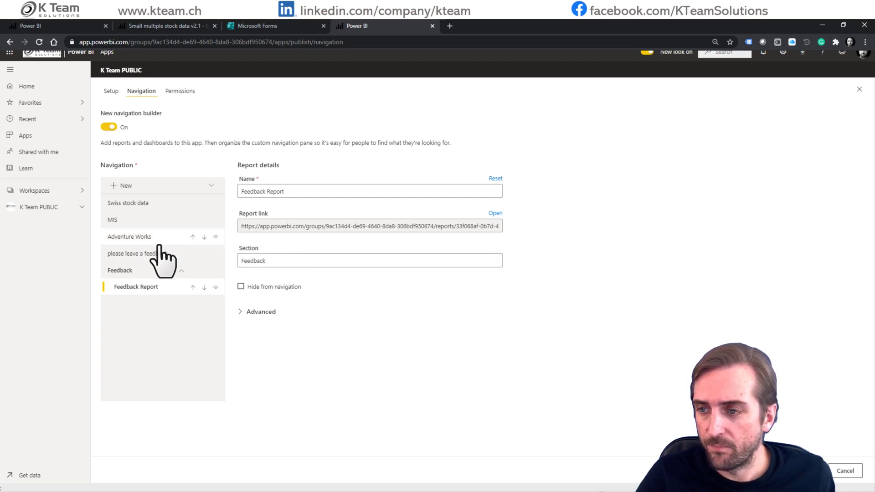
click(137, 254)
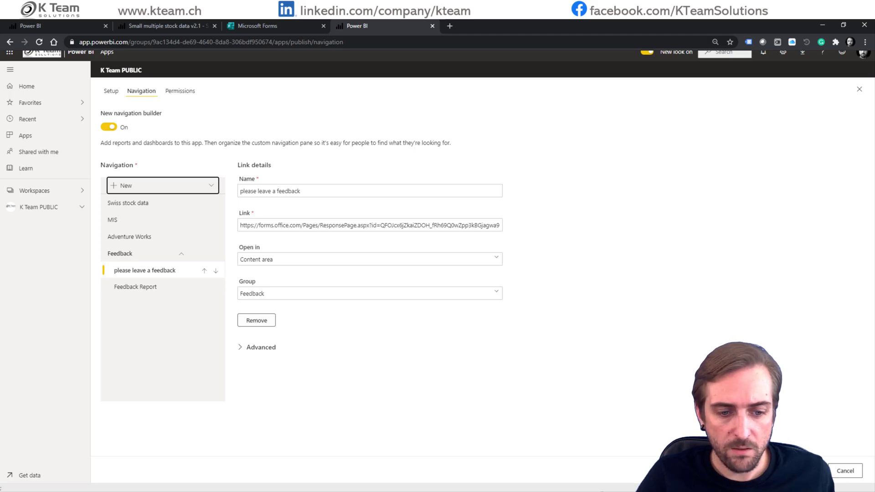
click(804, 470)
click(497, 302)
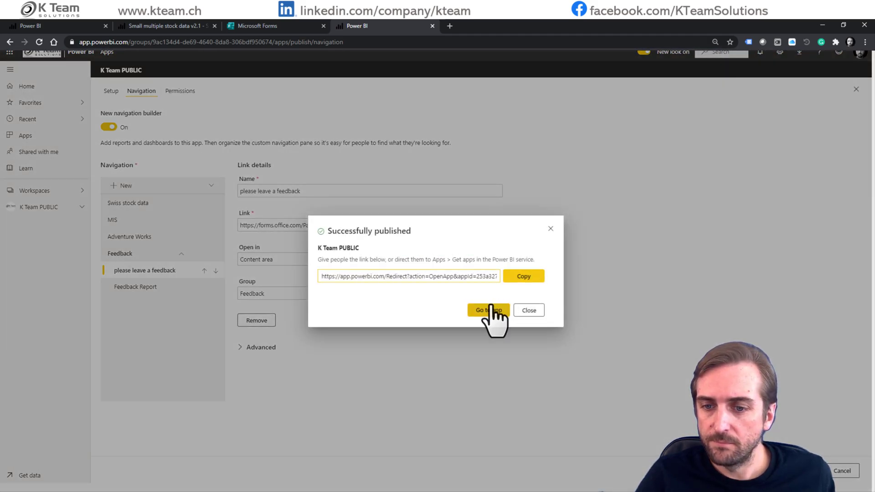
Open the updated app and view 'please leave a feedback' and Feedback Report
click(491, 308)
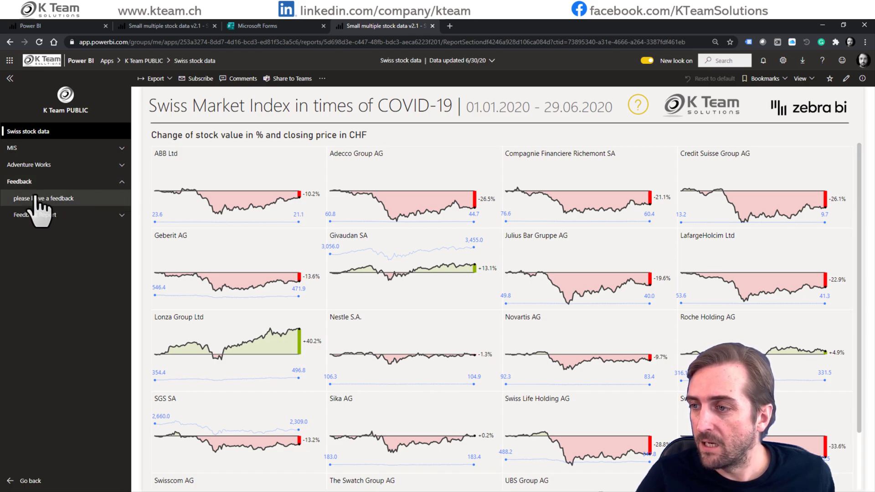
click(35, 197)
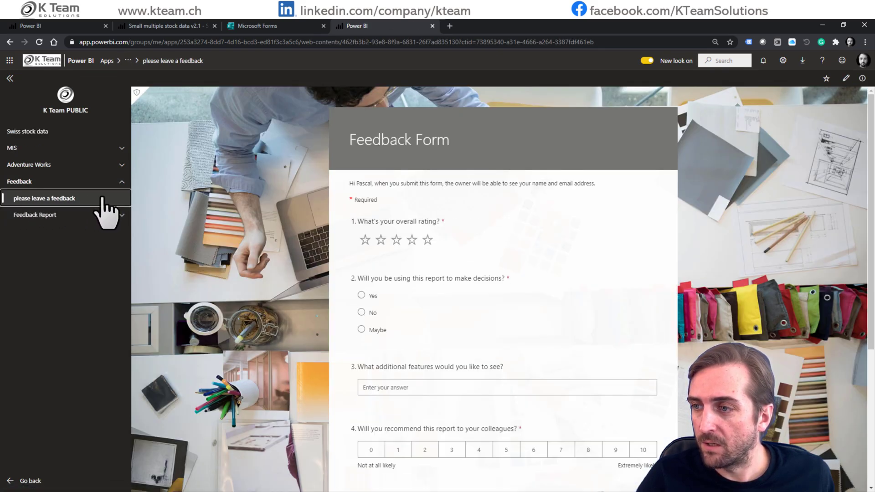
click(29, 215)
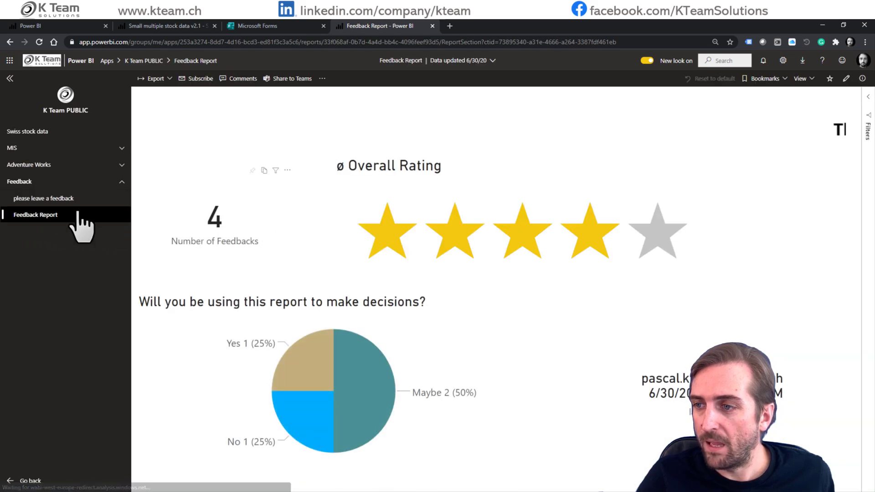